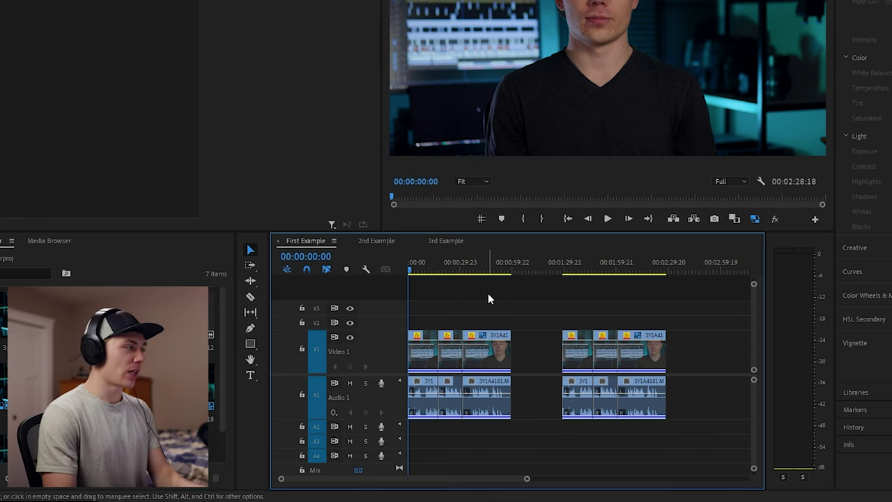
- Zoom in and razor the first clip just after 2 seconds and again at 00:00:04:00
key(=)
click(467, 278)
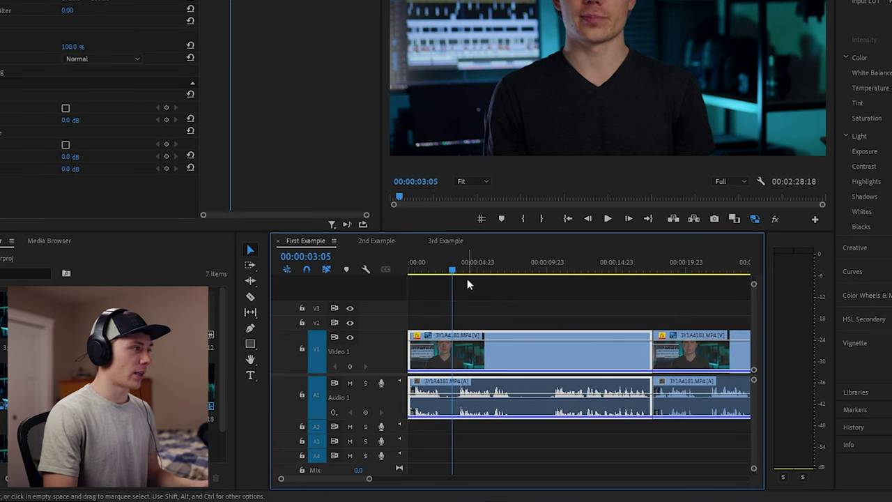
key(=)
key(=)
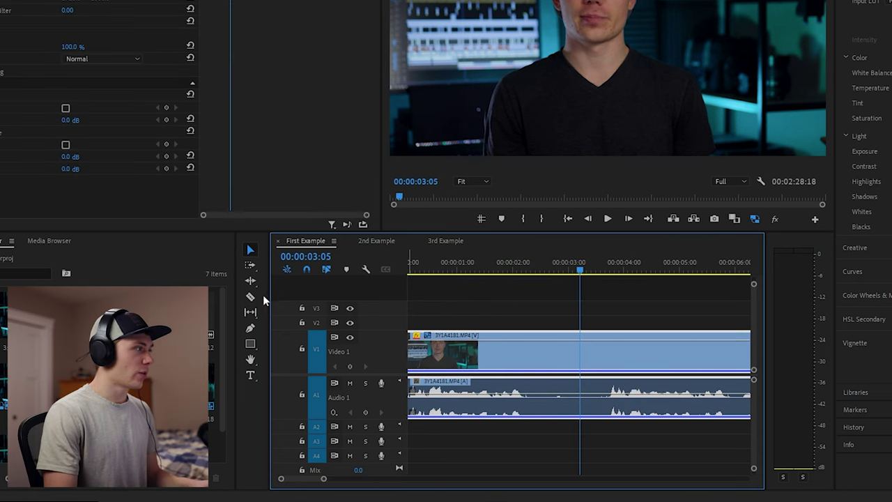
click(250, 298)
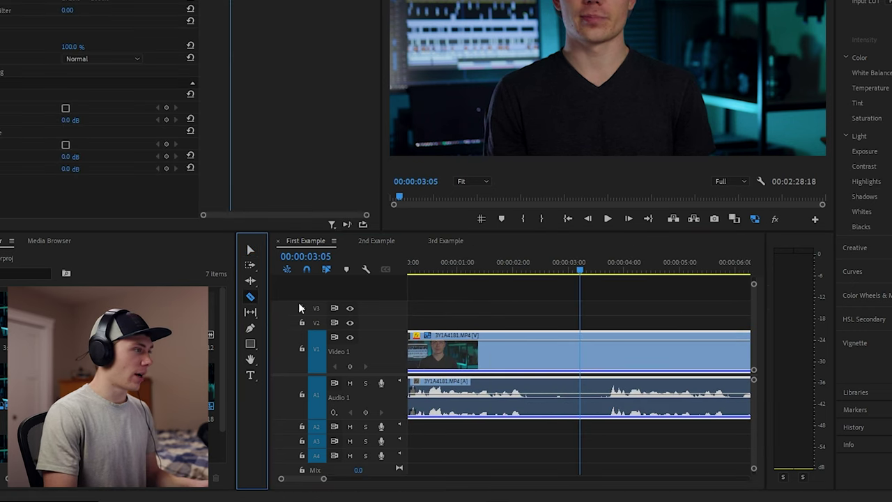
click(532, 354)
key(space)
click(608, 352)
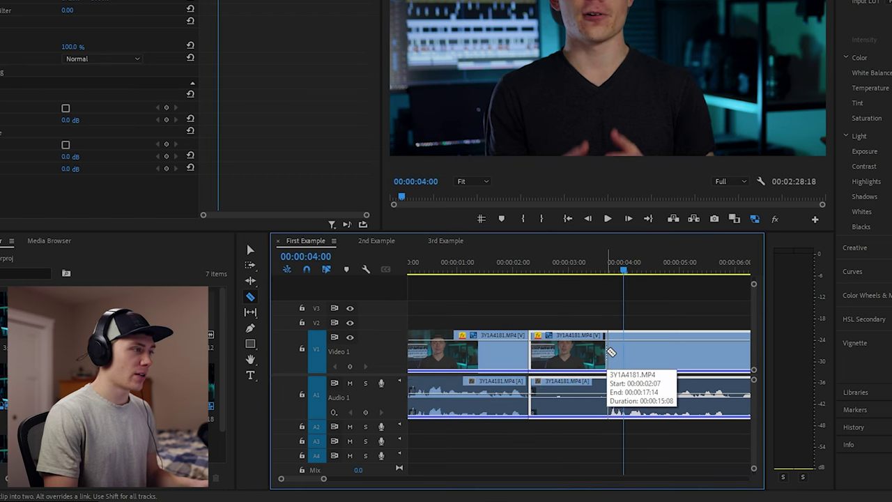
- Delete the middle piece and ripple delete the gap it left behind
click(249, 249)
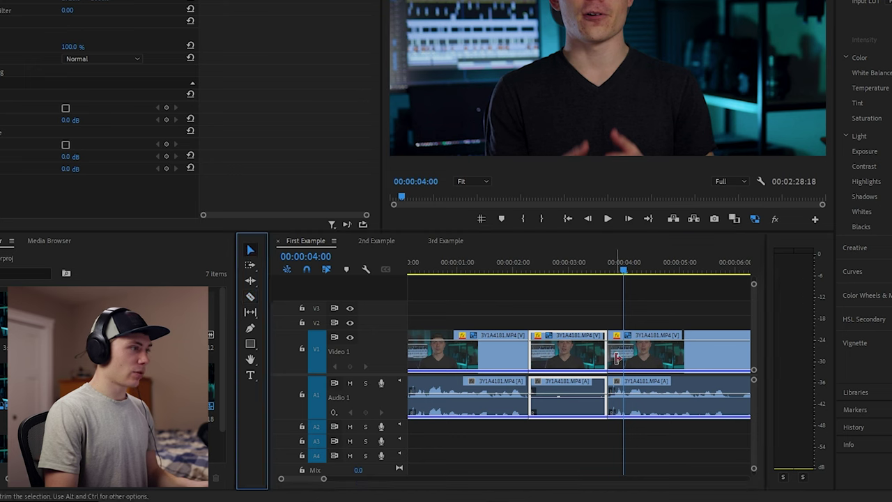
click(590, 365)
key(Delete)
click(575, 352)
key(Delete)
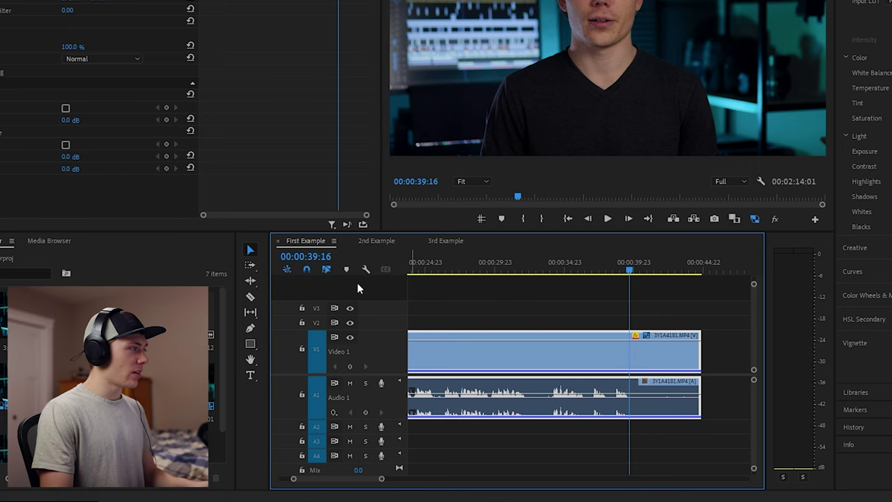
- Split the later clip at the playhead at 00:00:39:16 and delete the piece after the cut
click(251, 297)
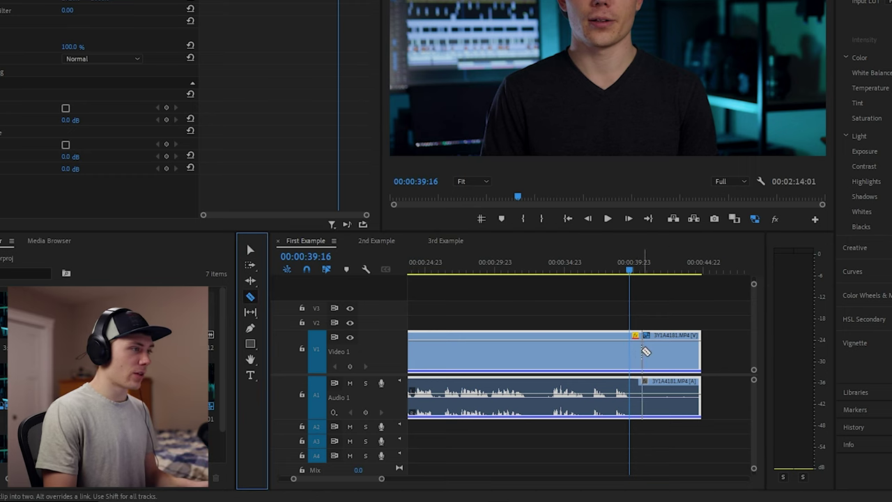
click(634, 349)
key(v)
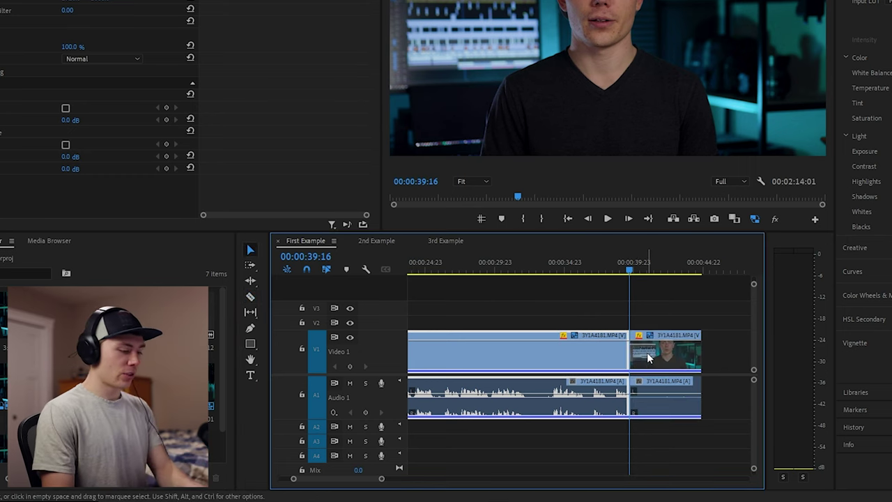
click(647, 361)
key(Delete)
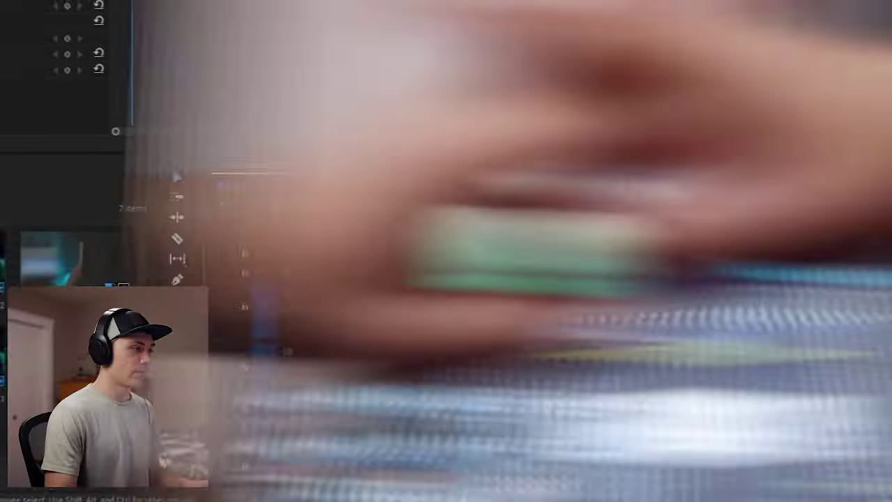
key(ctrl+k)
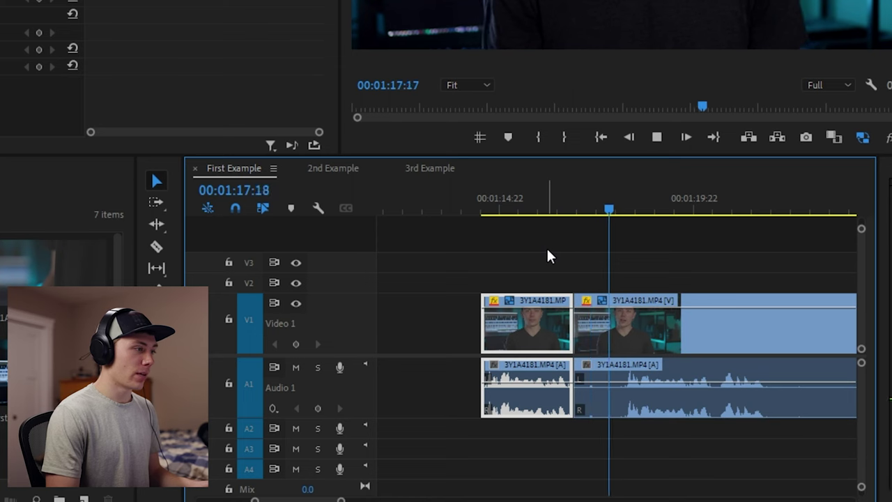
- During playback, ripple trim the clips' heads to the playhead with Q
key(q)
key(space)
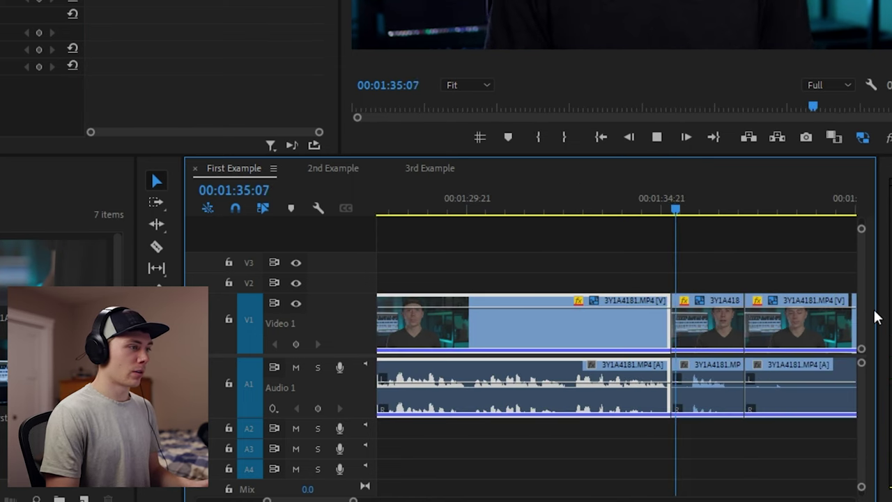
key(q)
key(space)
key(space)
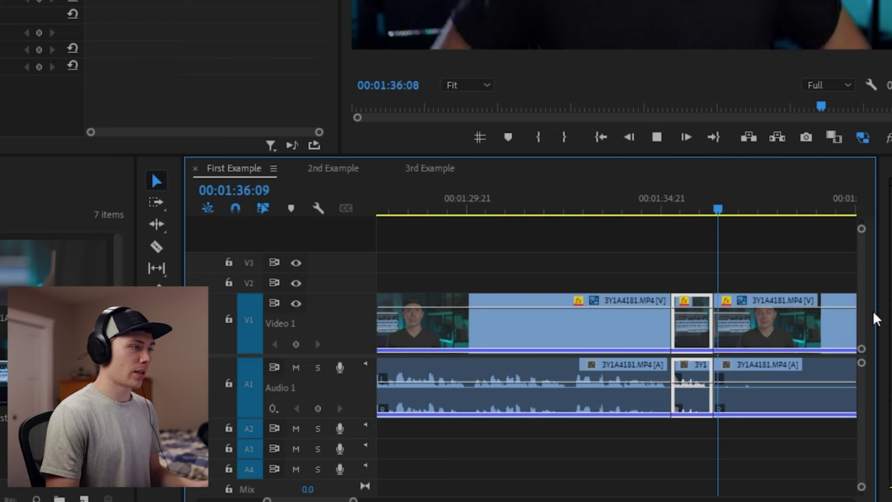
scroll(782, 353, down, 3)
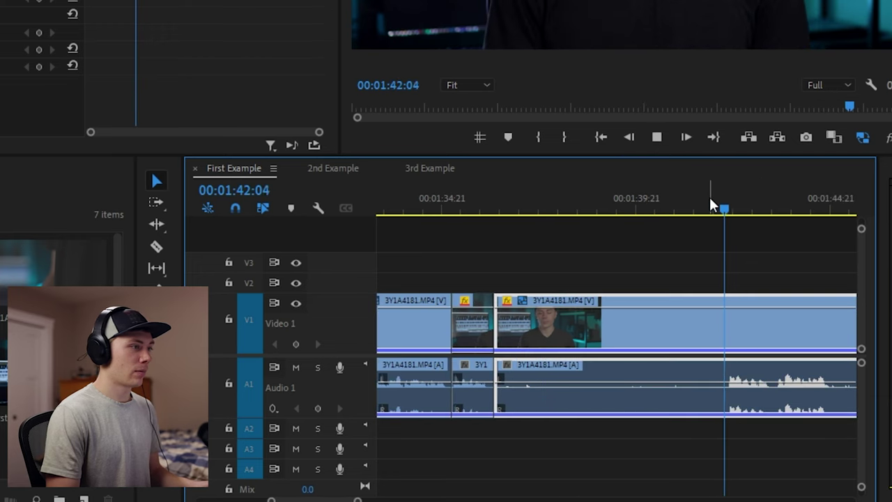
key(space)
key(q)
key(space)
key(space)
- Trim the last clip's tail with W, then ripple trim the gap after 00:00:52:14
key(minus)
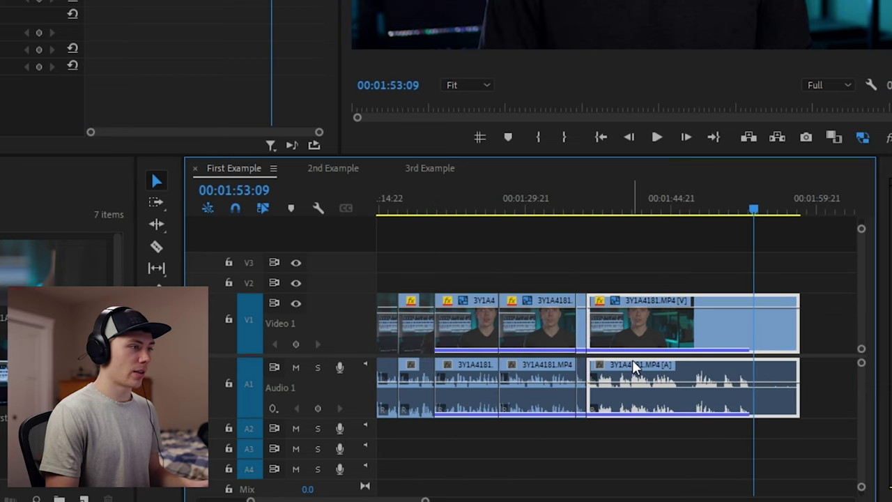
key(w)
scroll(697, 459, up, 5)
click(528, 211)
key(w)
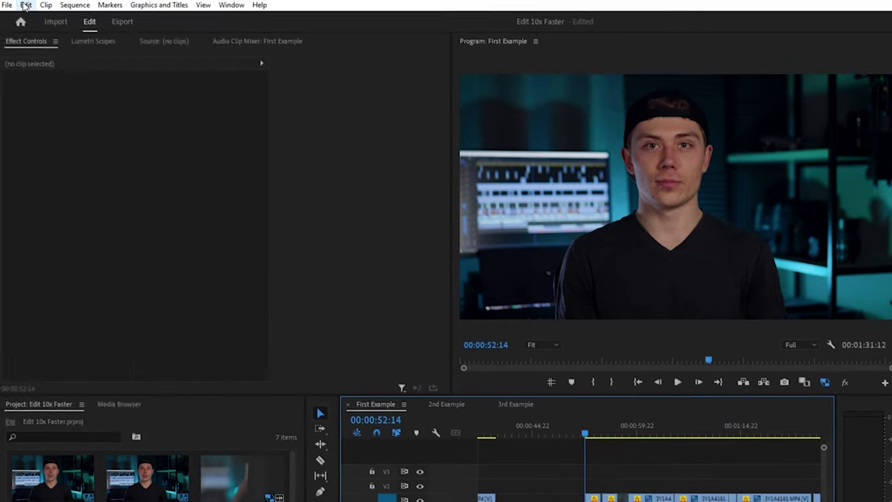
- In Edit > Keyboard Shortcuts, remove Ripple Trim Previous Edit To Playhead from Q
click(0, 0)
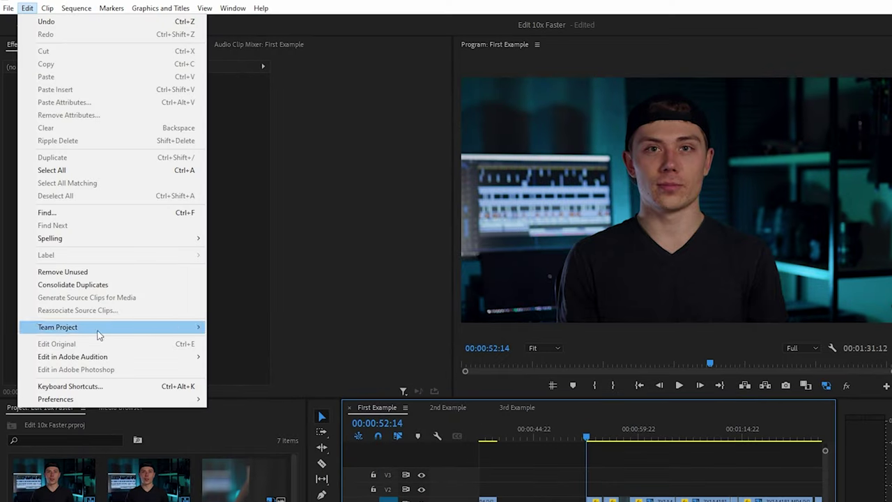
click(70, 386)
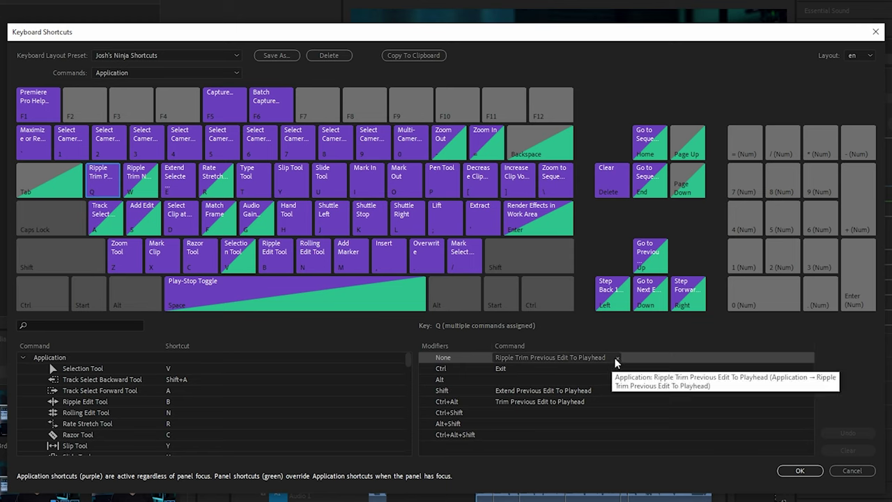
click(617, 357)
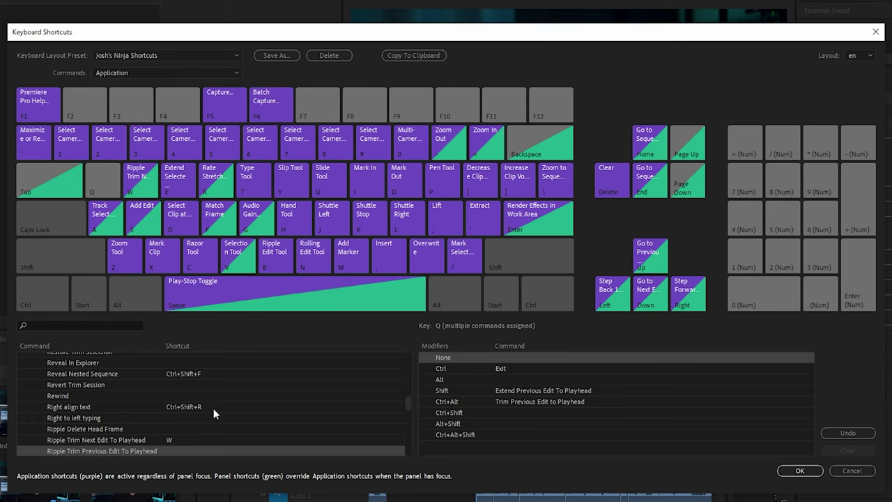
click(80, 326)
- Search 'Ripple Trim' and assign Q to Ripple Trim Previous Edit To Playhead
text(Ri)
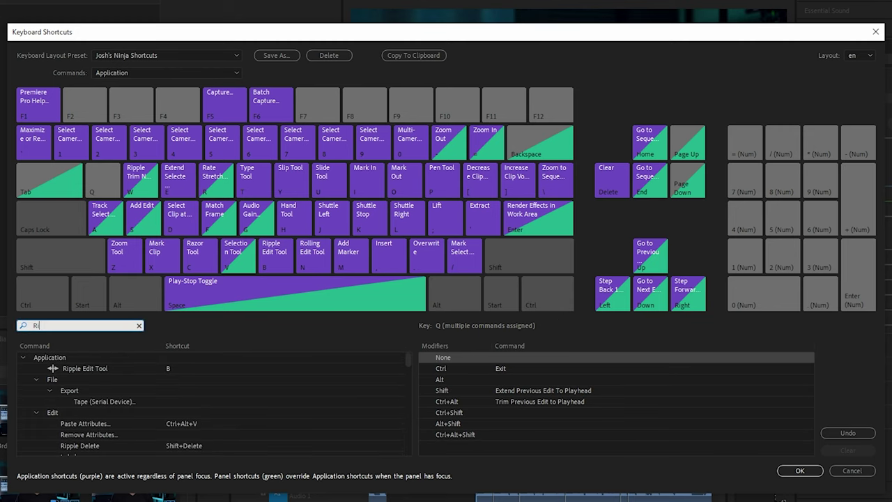
text(pple Trim)
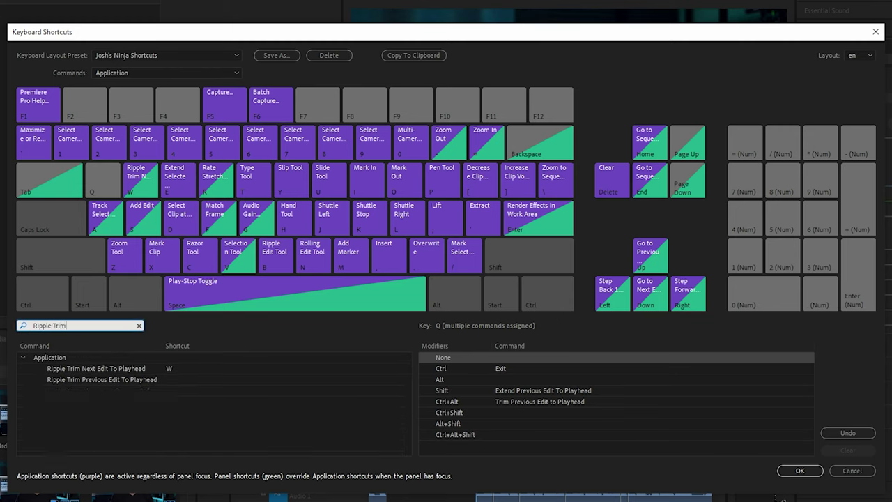
click(204, 379)
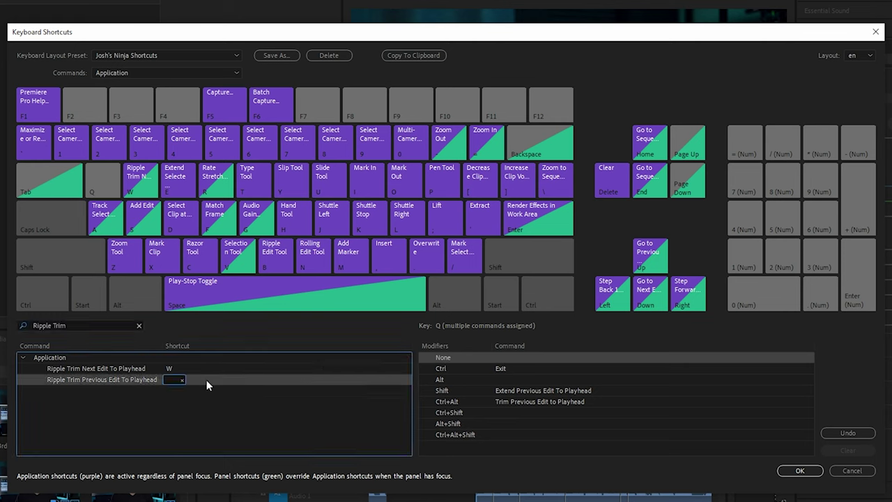
key(q)
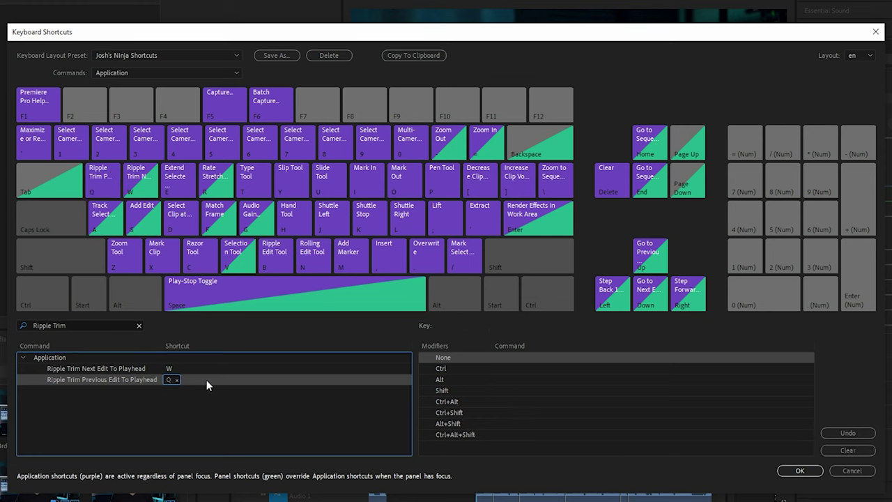
click(230, 418)
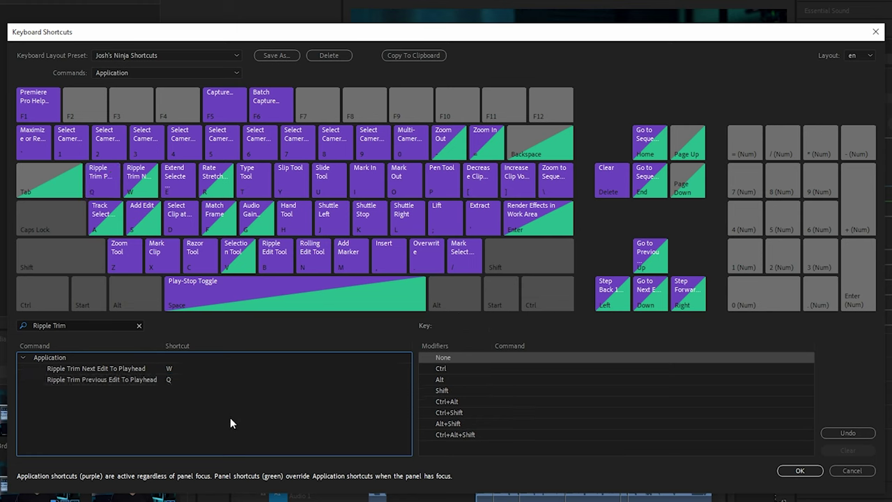
- Remove W's old binding and assign W to Ripple Trim Next Edit To Playhead
click(135, 185)
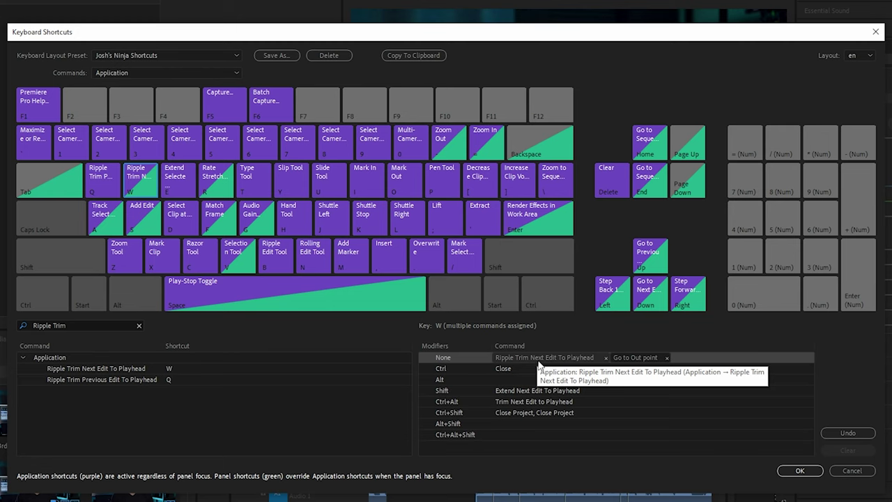
click(606, 358)
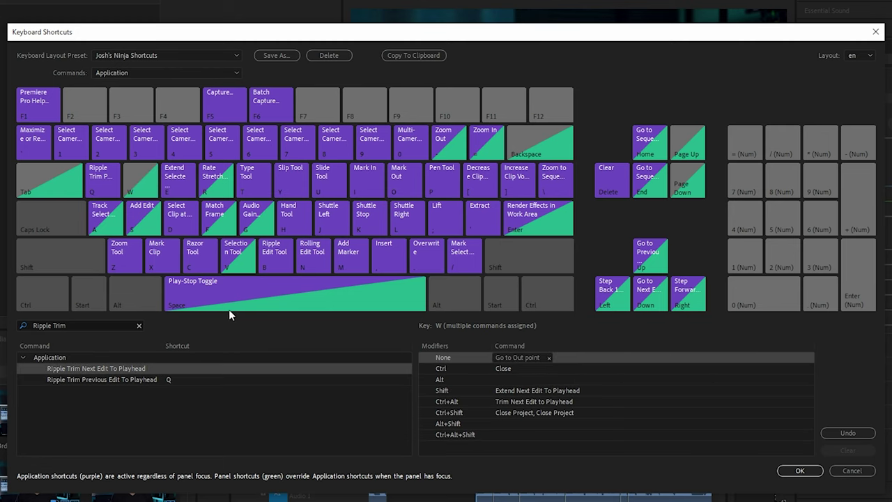
click(91, 326)
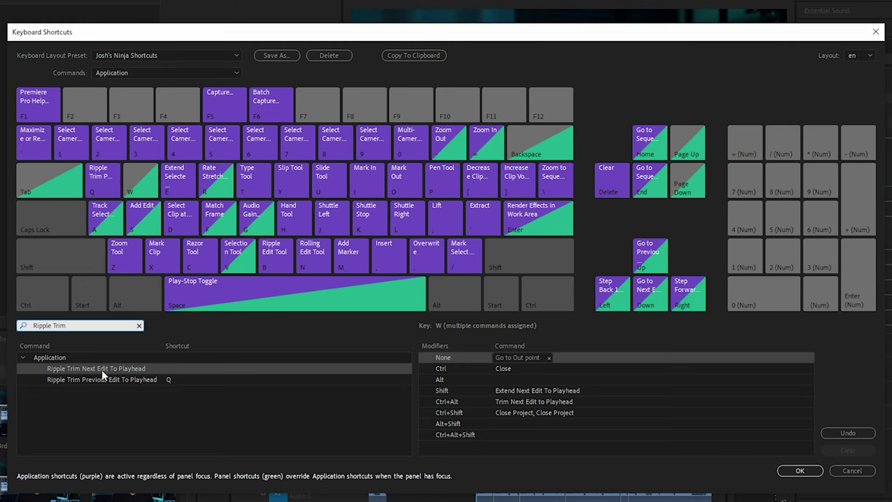
click(122, 368)
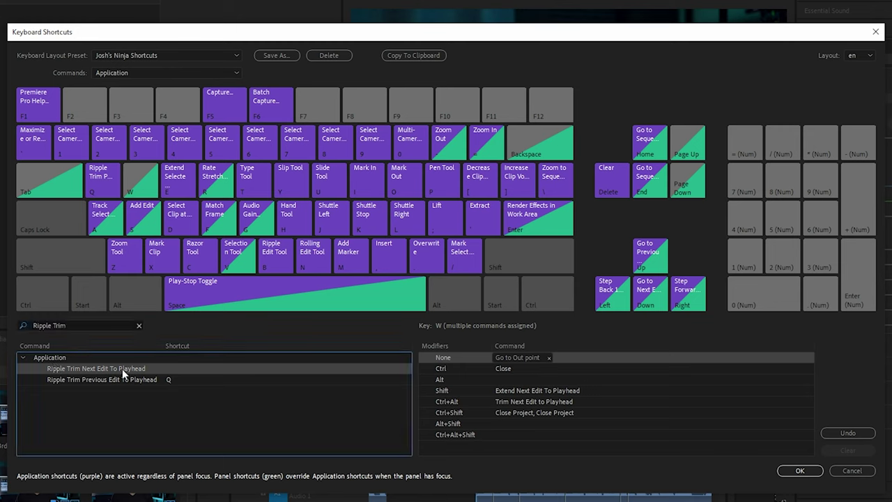
click(177, 370)
key(w)
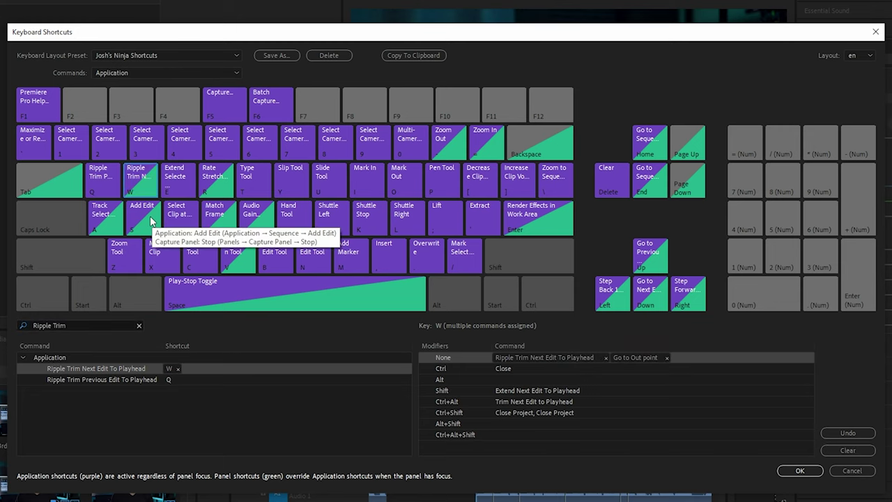
click(149, 217)
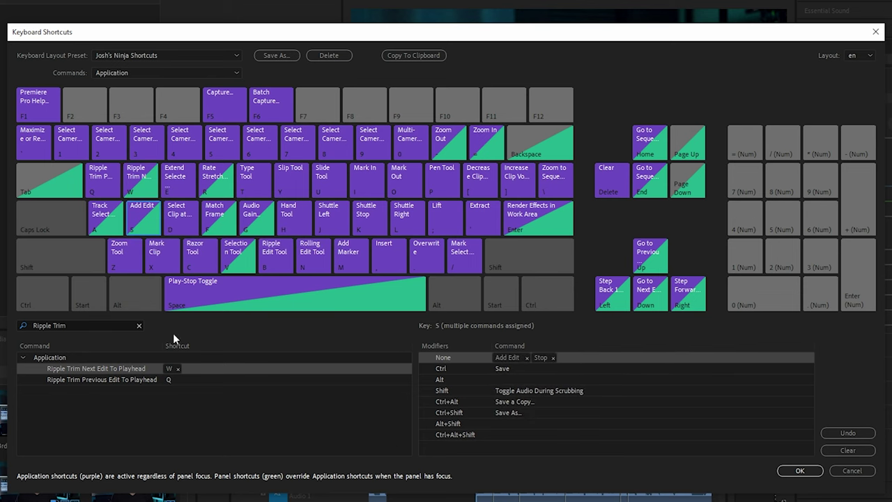
- Unbind Add Edit from S, search 'Add Edit', and assign S to the Add Edit command
click(527, 357)
click(139, 325)
text(Add Edit)
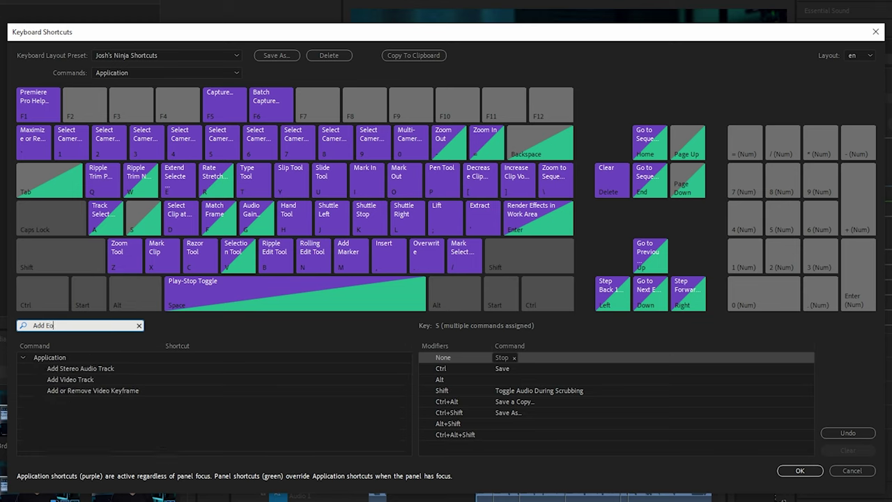
key(BackSpace)
key(BackSpace)
click(117, 379)
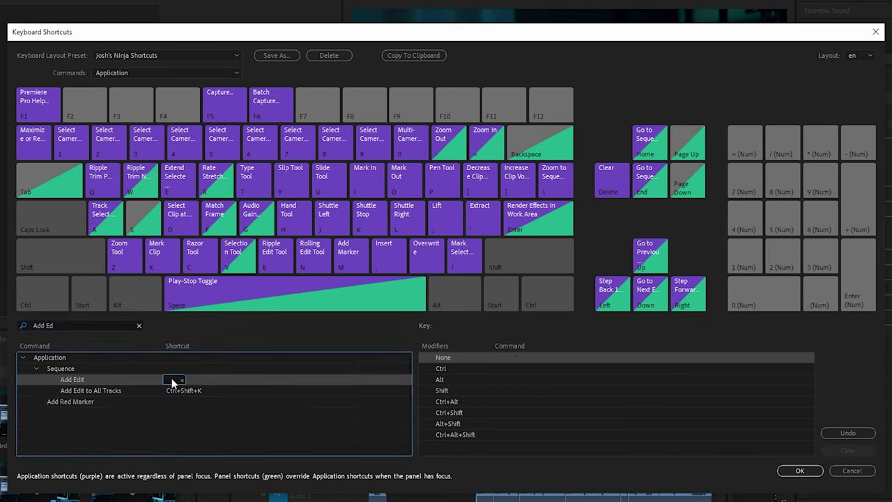
key(s)
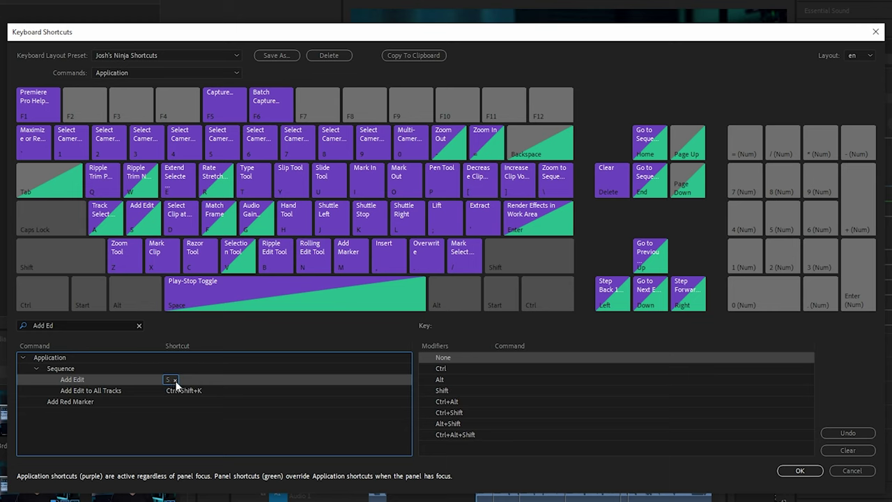
click(174, 380)
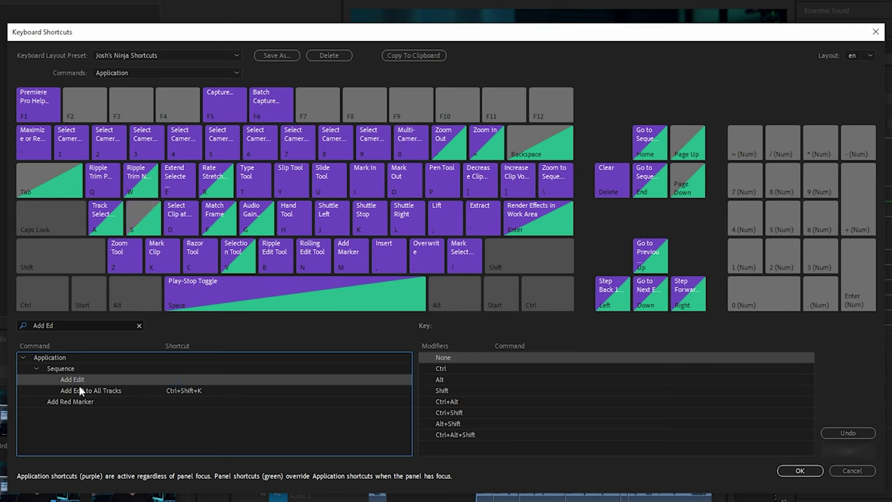
click(137, 219)
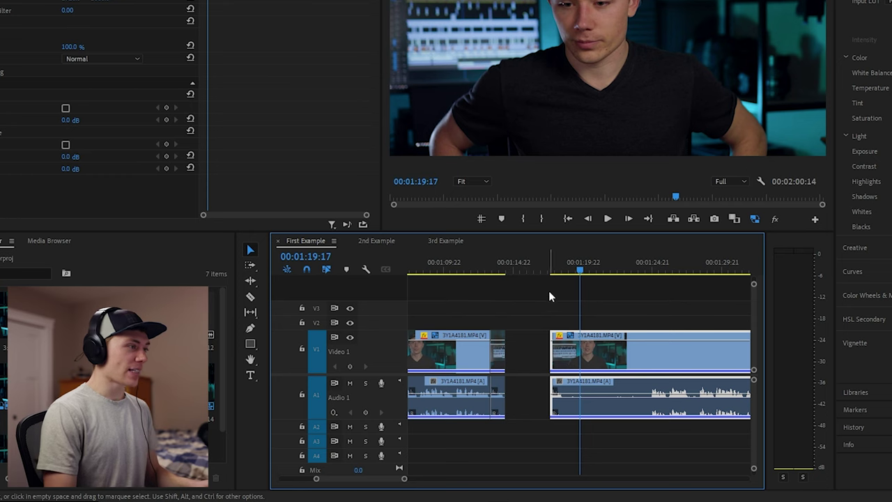
- Razor the V1/A1 clip at the playhead, delete the piece before the cut, then undo
key(=)
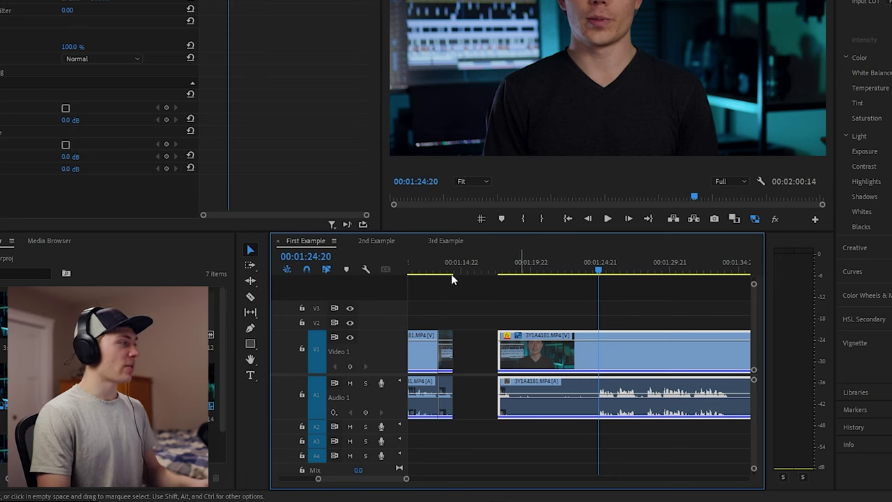
click(250, 297)
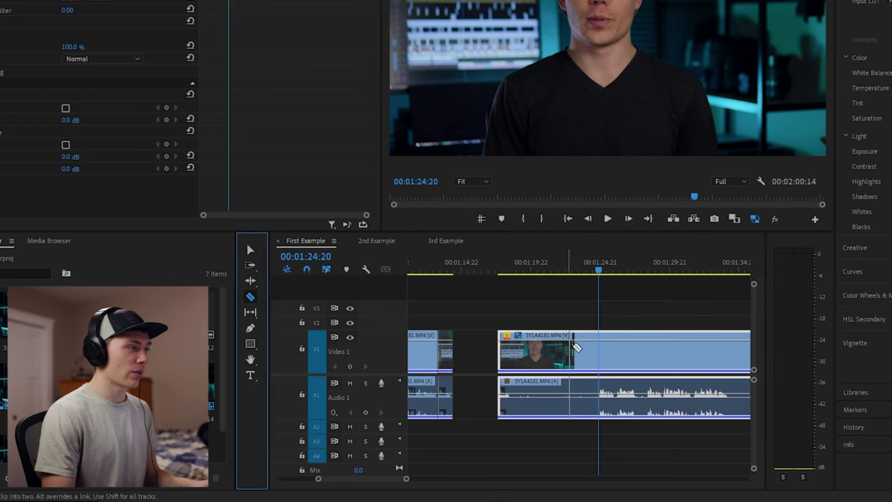
click(601, 349)
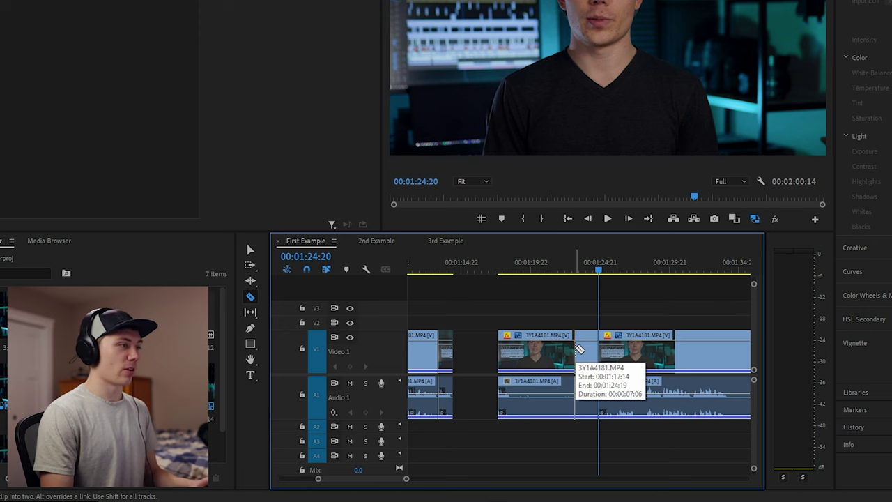
click(575, 355)
key(Delete)
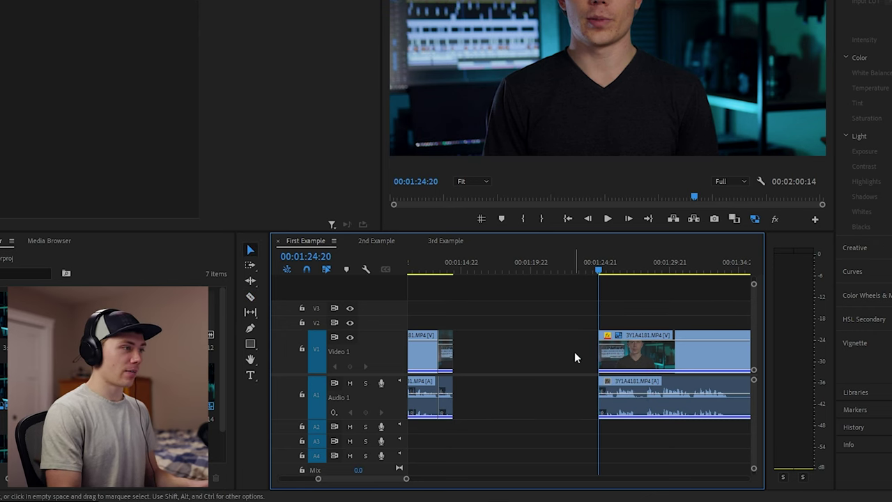
key(ctrl+z)
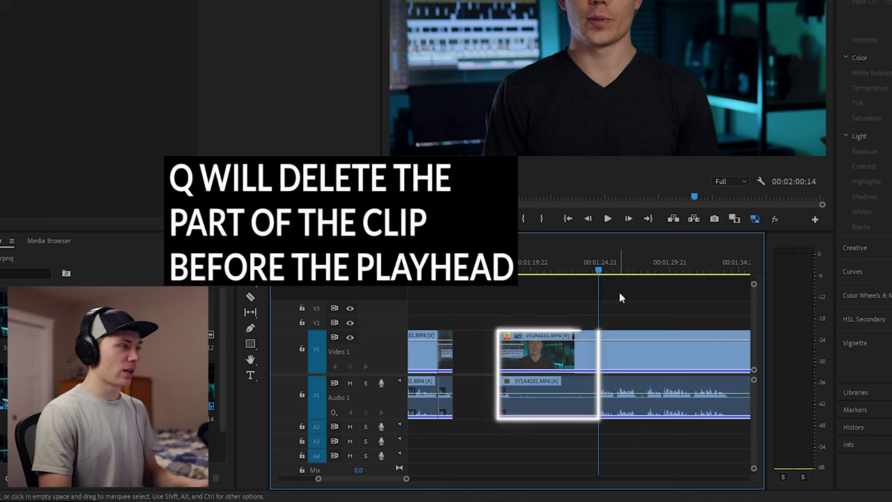
- Ripple trim with Q, add an edit with S, and trim after the playhead with W
key(q)
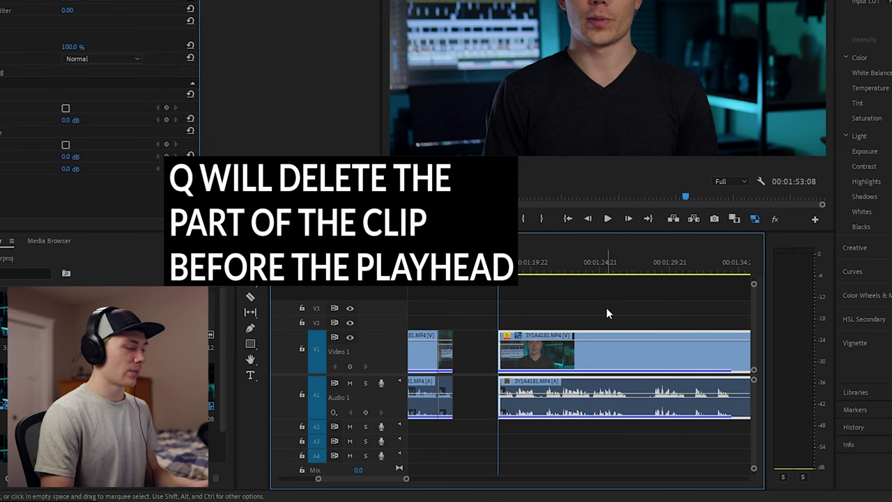
key(=)
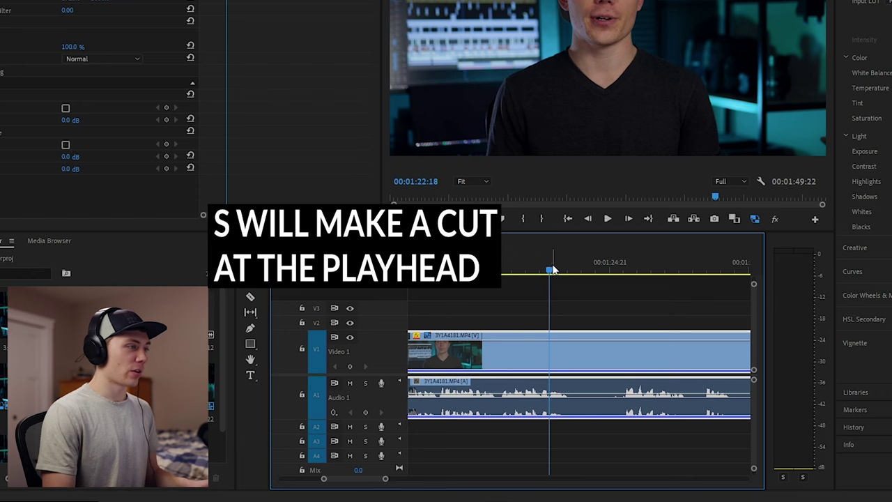
drag(553, 270, 571, 271)
key(s)
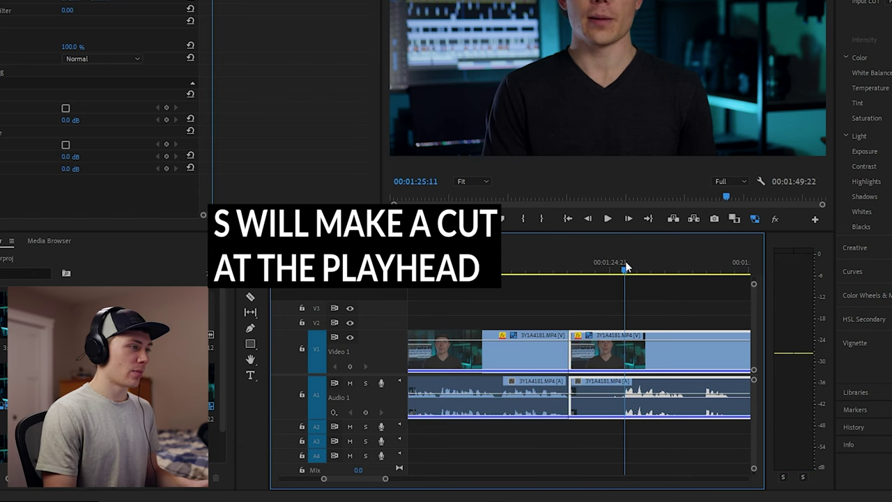
key(q)
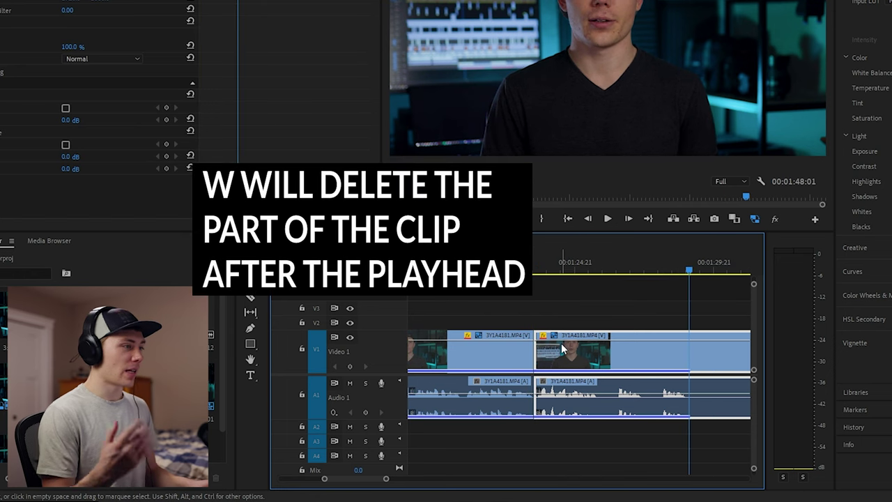
scroll(561, 343, right, 3)
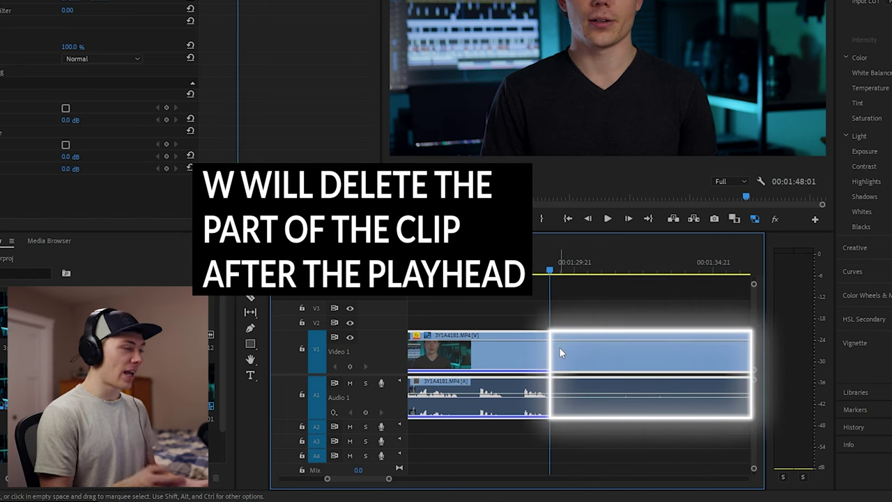
key(w)
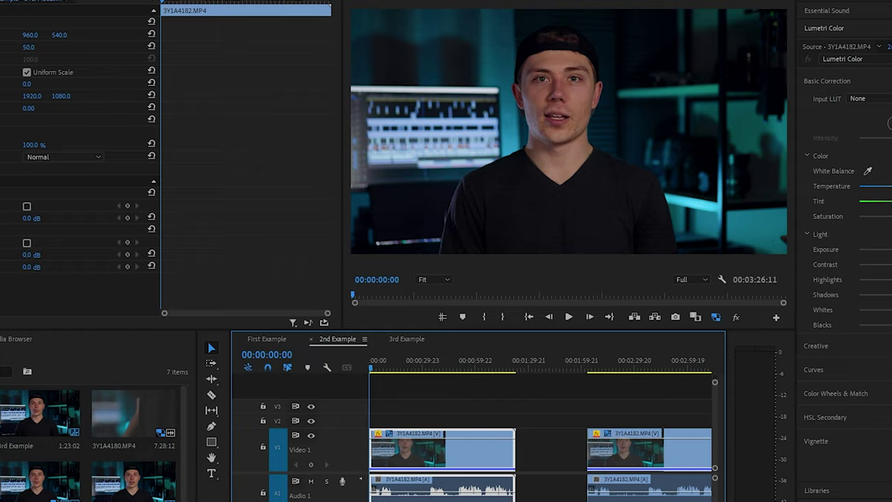
- Open the Keyboard Shortcuts settings from the Edit menu
click(28, 8)
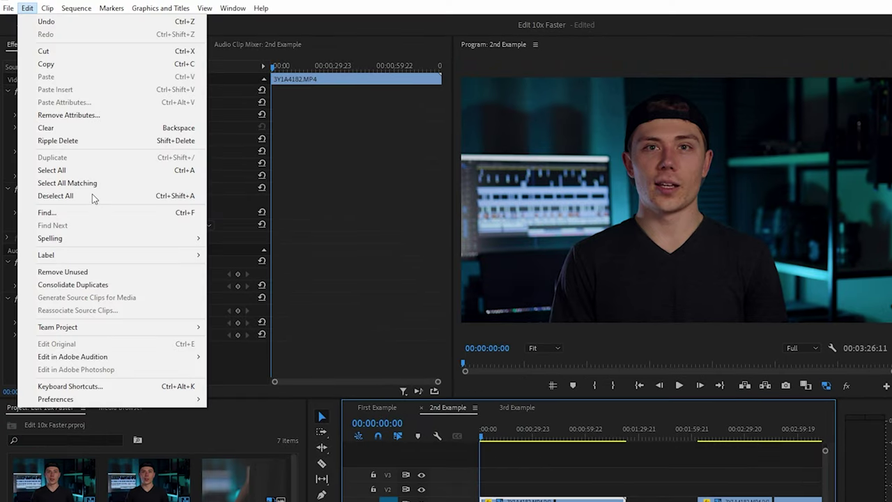
click(117, 386)
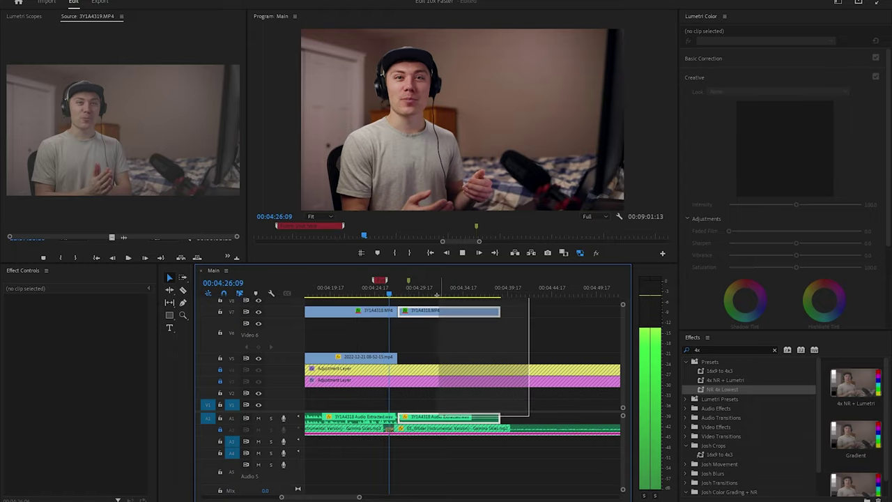
- Delete the selected second V7 clip with its audio, then scrub the playhead
key(Delete)
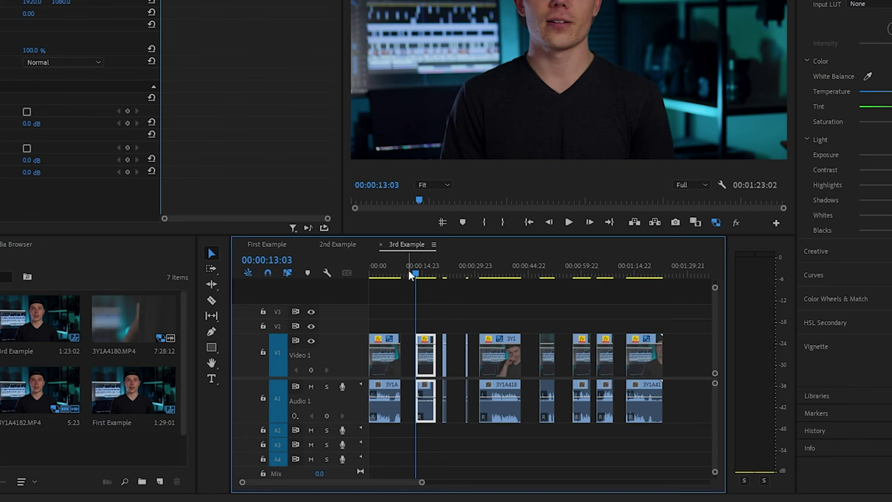
drag(412, 274, 445, 274)
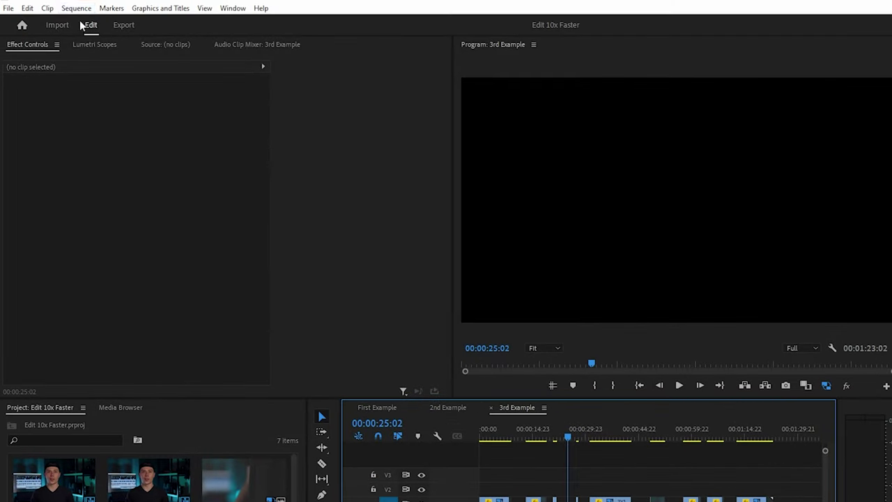
- Close the gaps in the 3rd Example sequence with Sequence > Close Gap
click(76, 9)
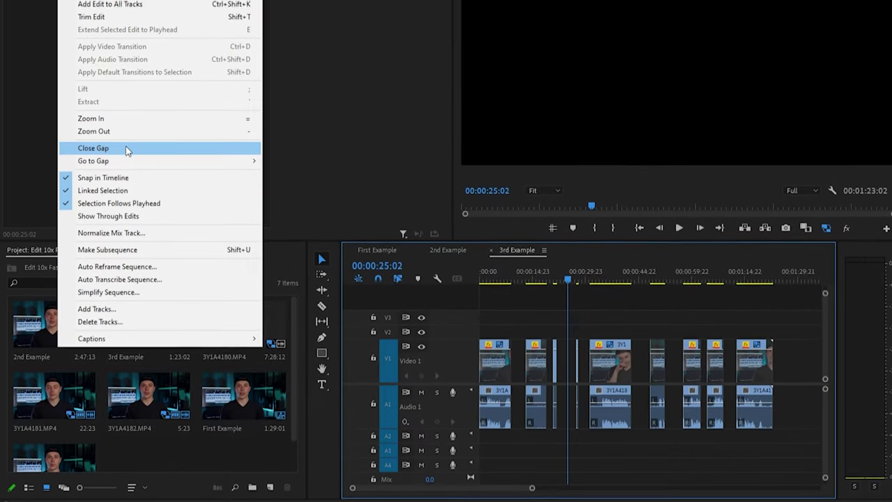
click(125, 305)
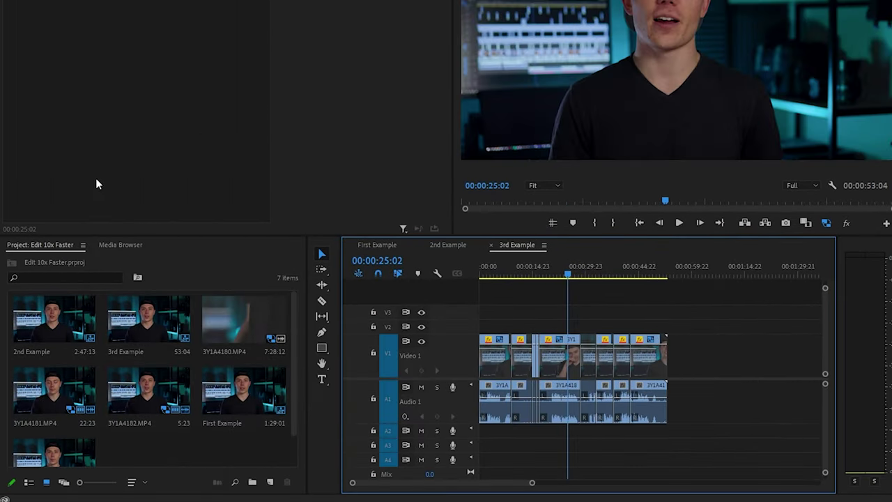